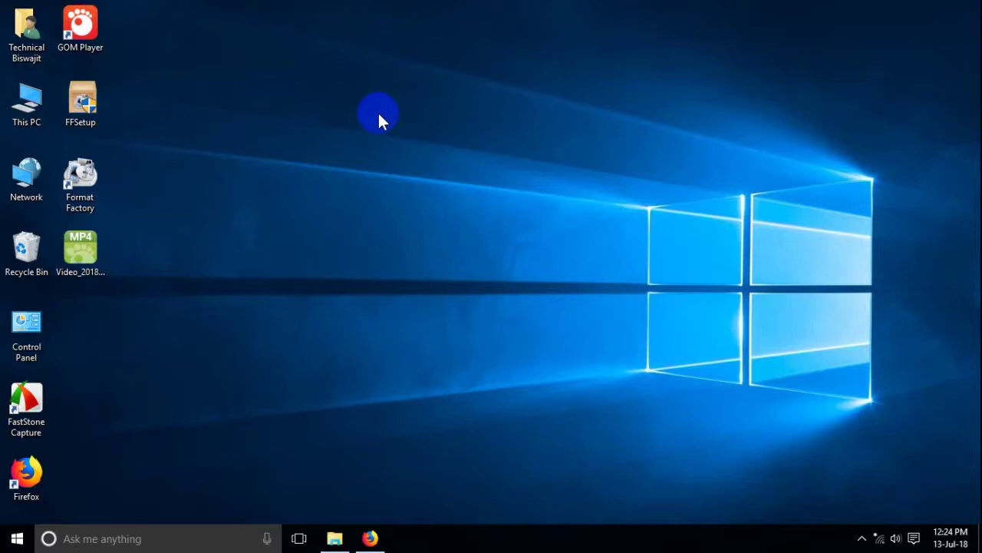
Connect the computer to the secured Wi-Fi network "Idiot Boy"
{"action": "left_click", "coordinate": [879, 539]}
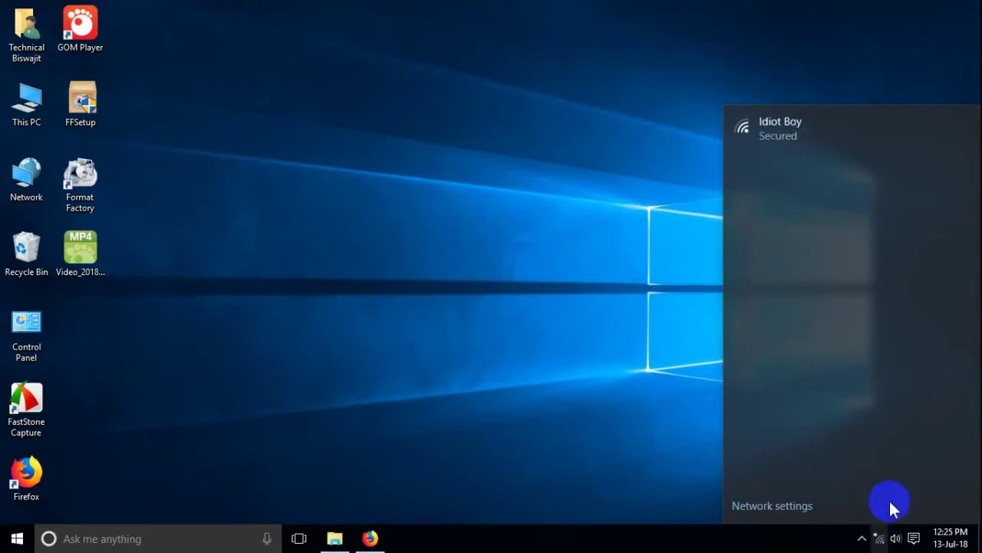
{"action": "left_click", "coordinate": [812, 136]}
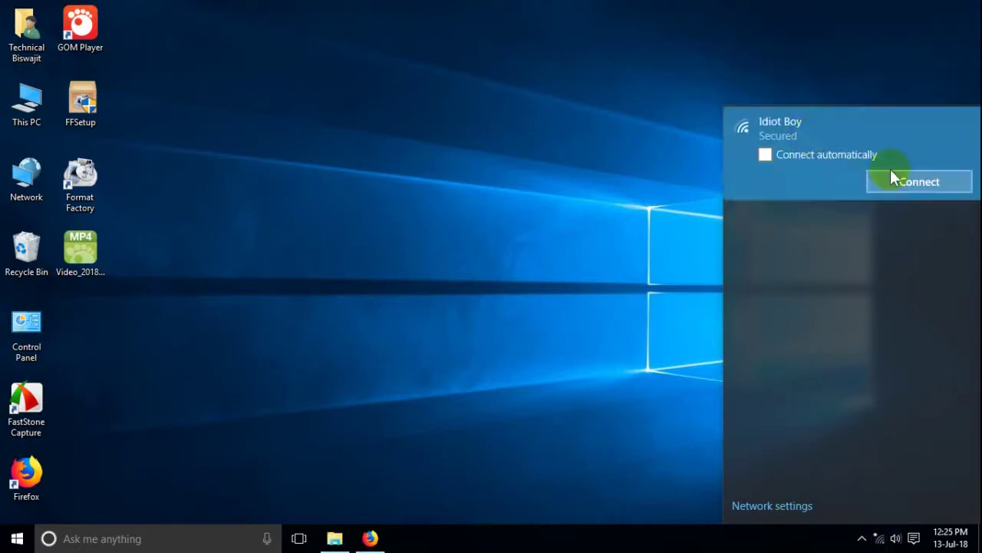
{"action": "left_click", "coordinate": [906, 178]}
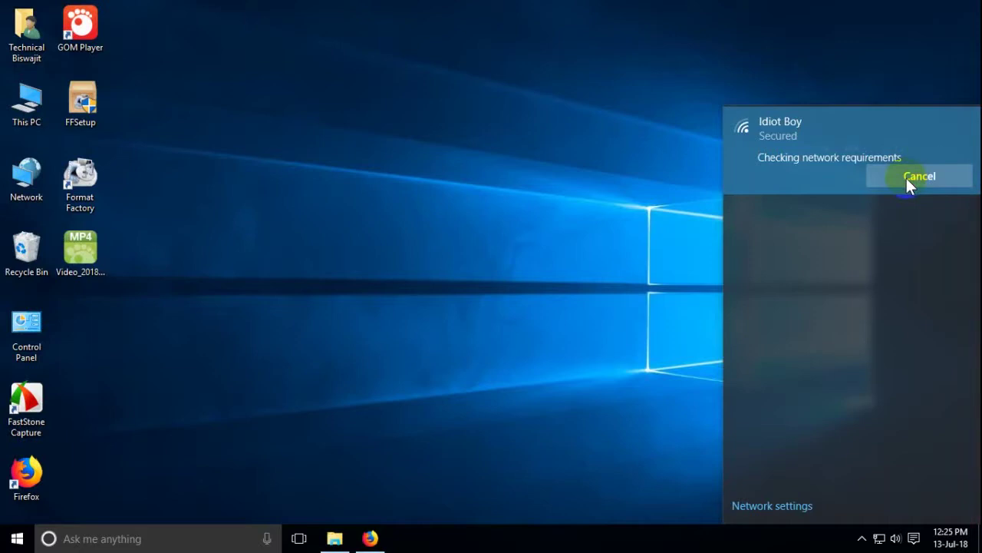
{"action": "left_click", "coordinate": [906, 178]}
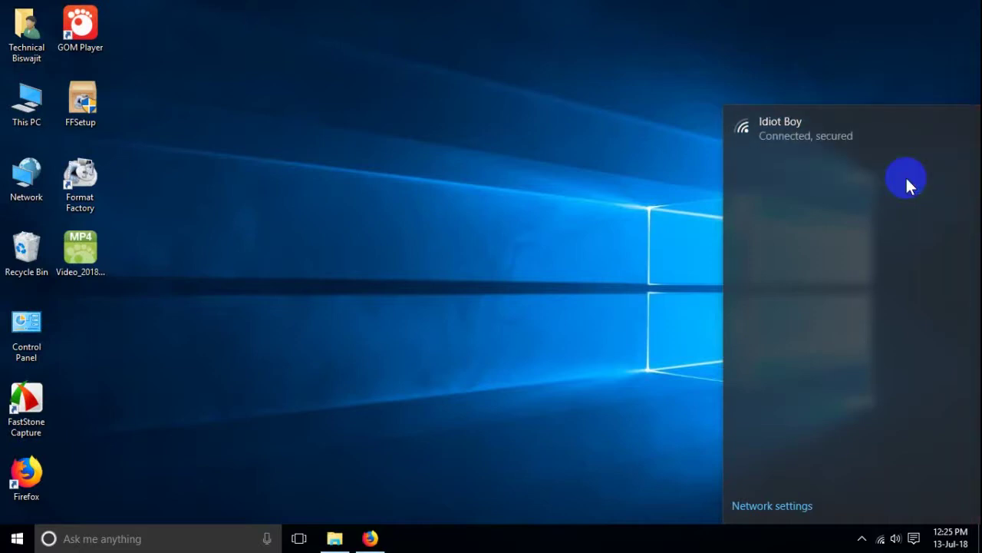
{"action": "left_click", "coordinate": [471, 172]}
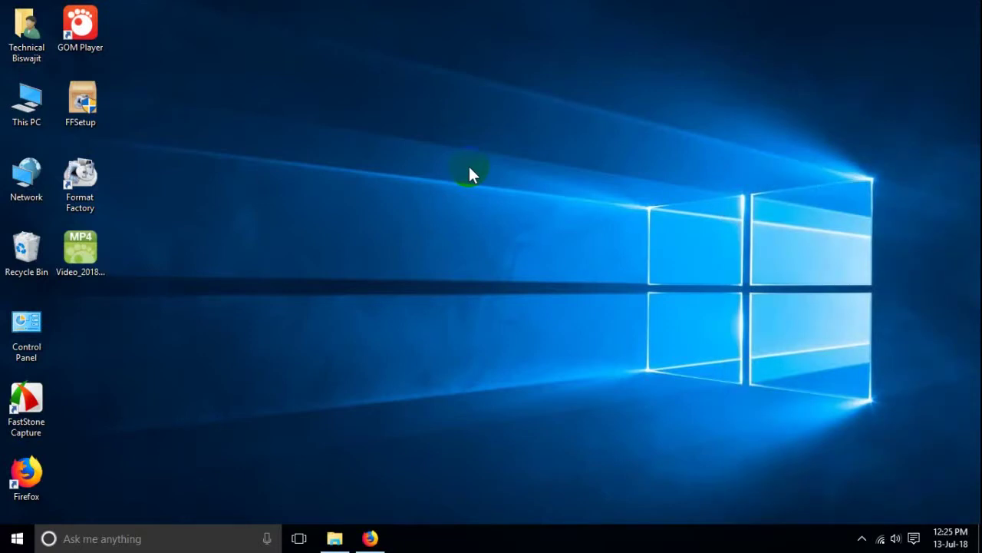
{"action": "left_click", "coordinate": [136, 538]}
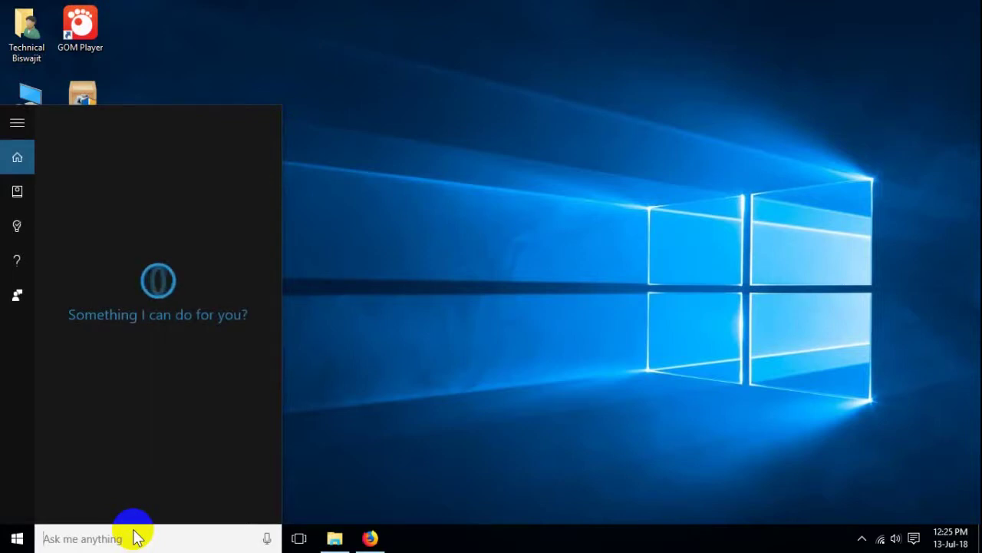
{"action": "type", "text": "st"}
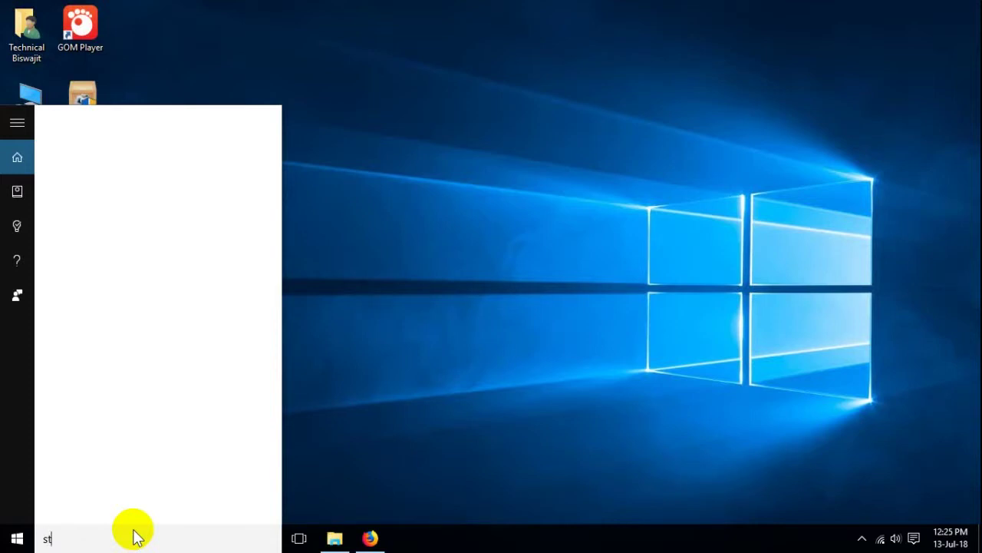
{"action": "key", "text": "BackSpace"}
{"action": "key", "text": "BackSpace"}
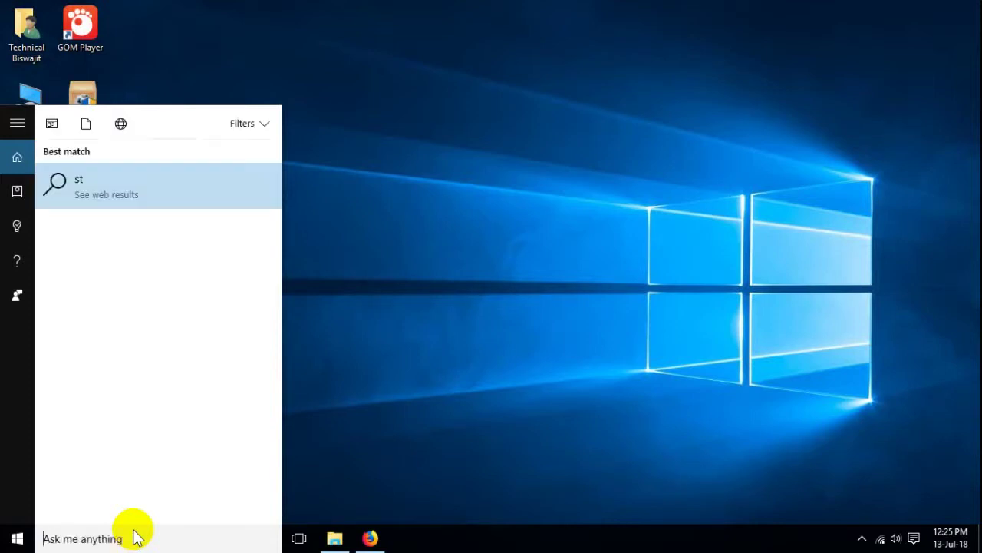
{"action": "key", "text": "Escape"}
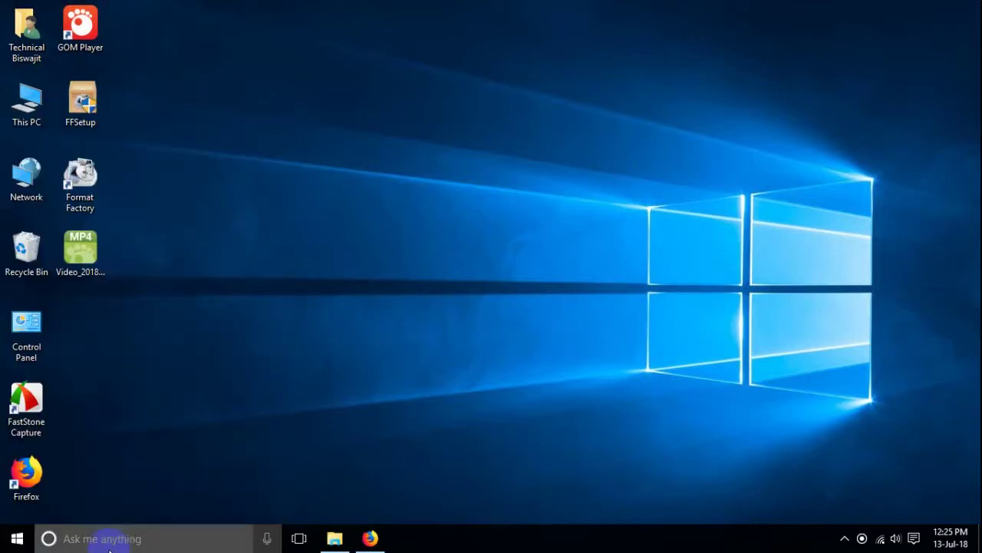
Search Windows for "store", open the Store app and maximize its window
{"action": "left_click", "coordinate": [110, 542]}
{"action": "type", "text": "store"}
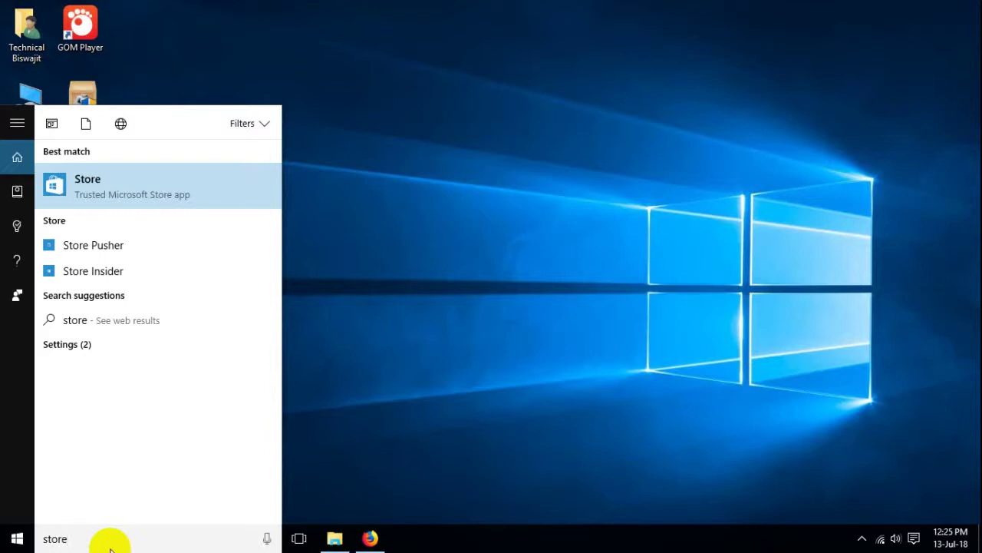
{"action": "key", "text": "Return"}
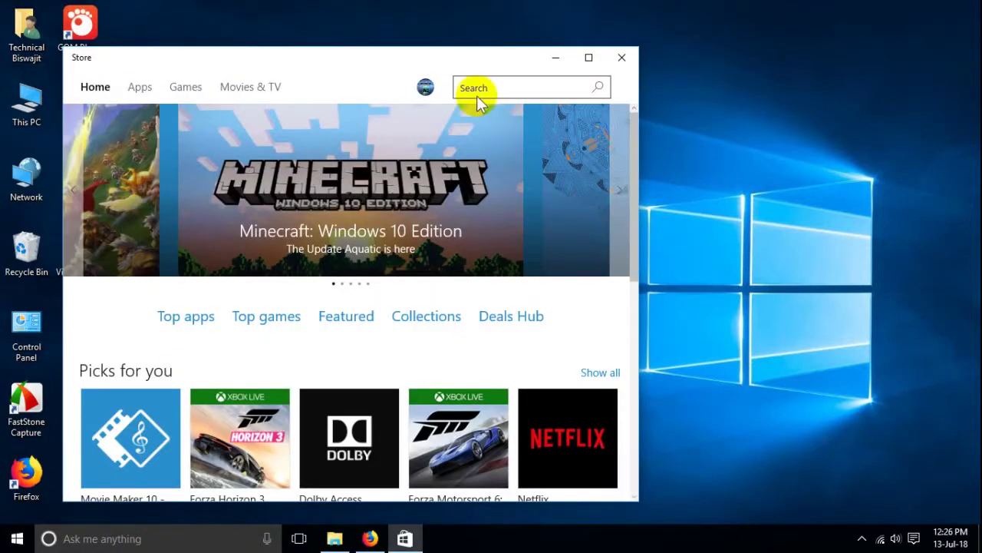
{"action": "left_click", "coordinate": [588, 58]}
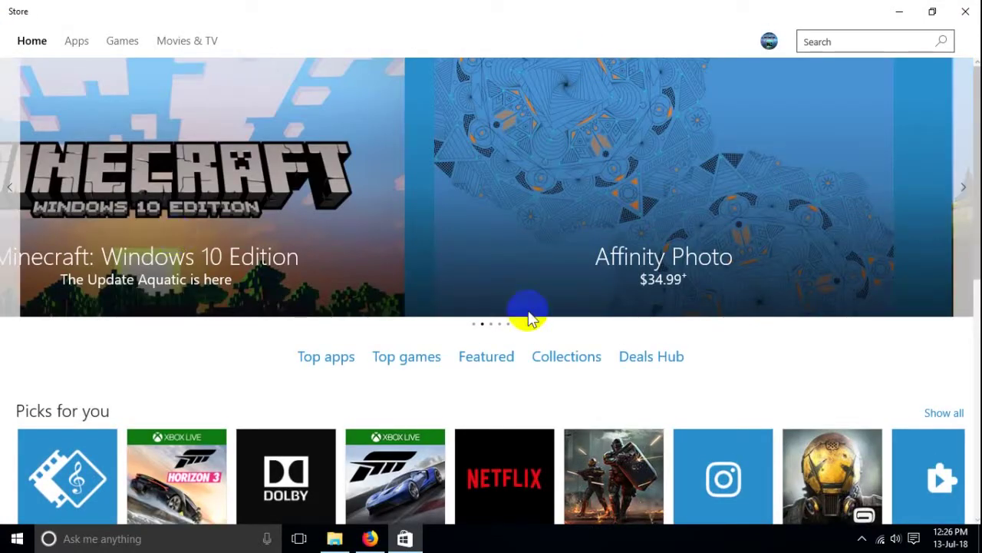
{"action": "scroll", "coordinate": [321, 372], "scroll_direction": "down", "scroll_amount": 1}
{"action": "scroll", "coordinate": [319, 369], "scroll_direction": "down", "scroll_amount": 3}
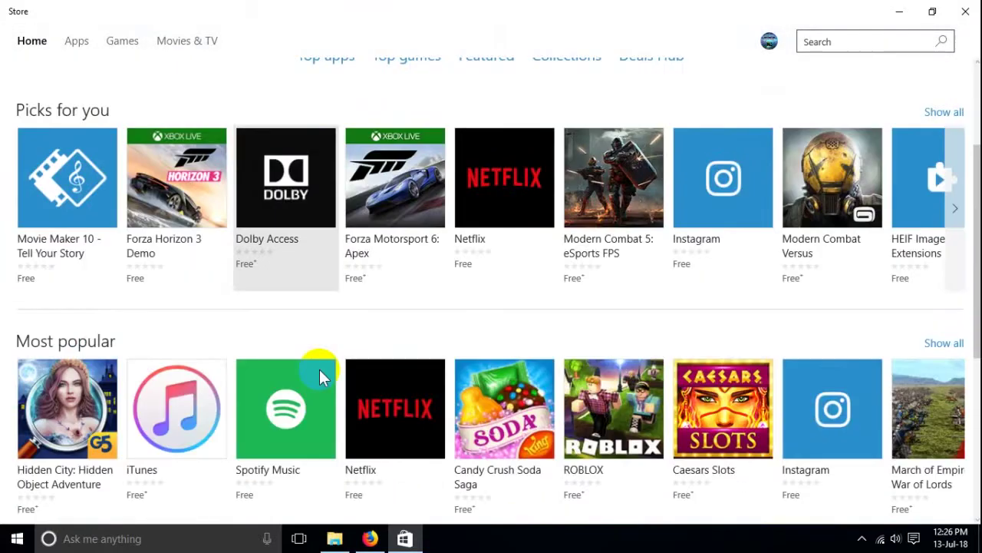
{"action": "scroll", "coordinate": [319, 369], "scroll_direction": "up", "scroll_amount": 3}
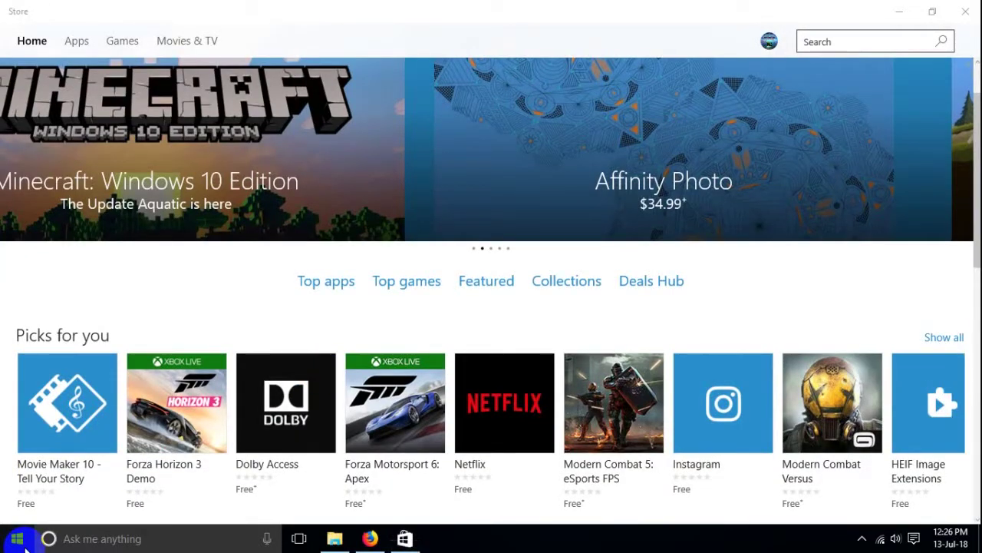
Check the signed-in account in the Start menu and the account options in the Store
{"action": "left_click", "coordinate": [18, 540]}
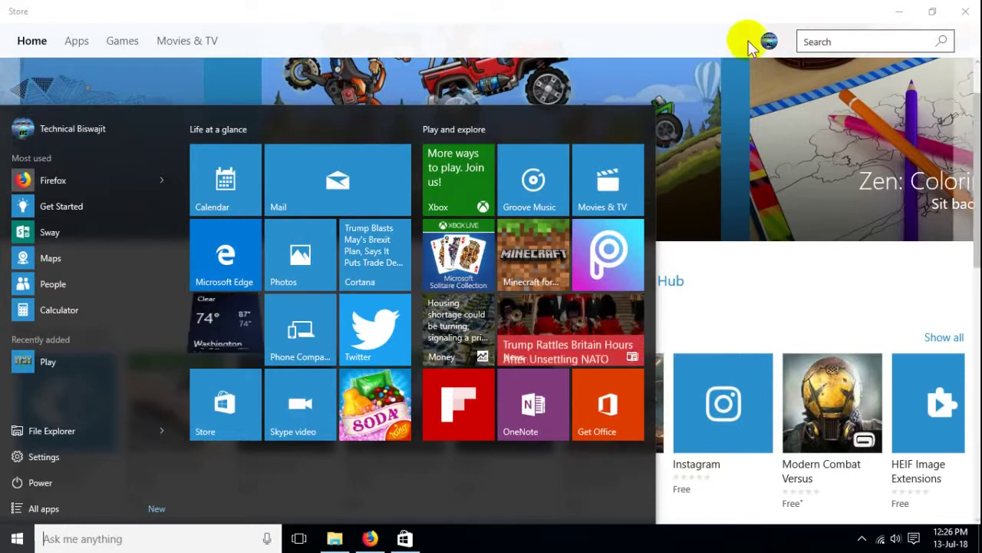
{"action": "left_click", "coordinate": [647, 17]}
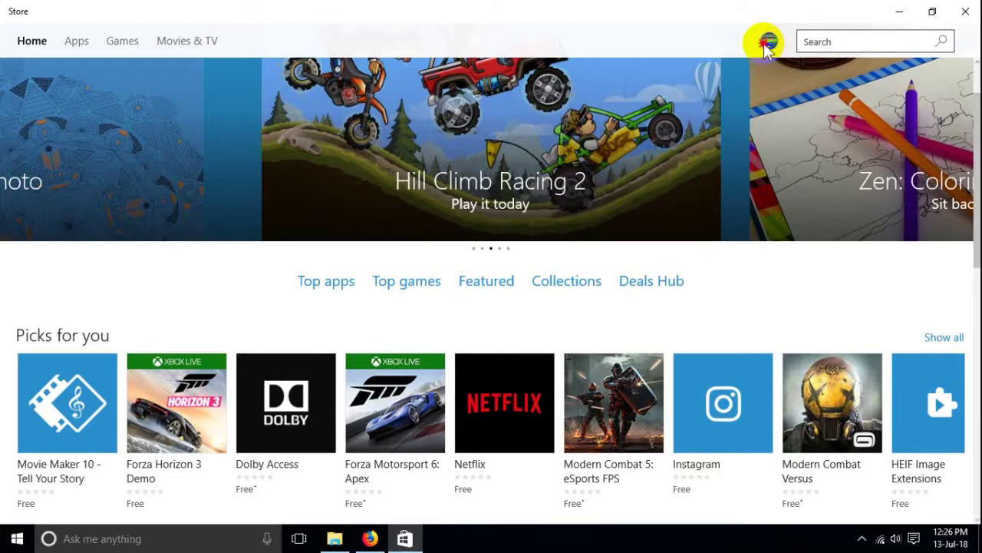
{"action": "left_click", "coordinate": [768, 42]}
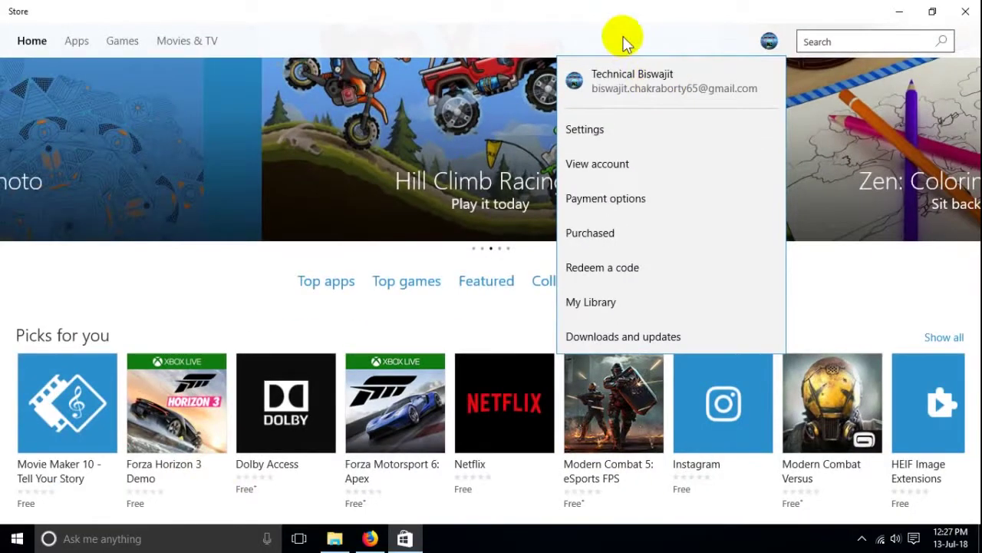
{"action": "left_click", "coordinate": [378, 125]}
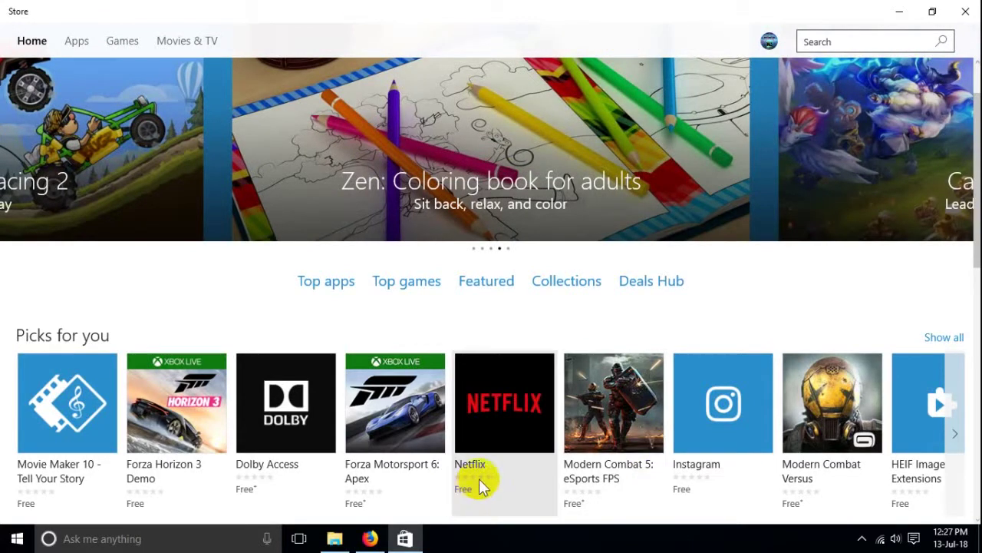
Browse the Store home page's Picks for you, Most popular, Top free apps and Top free games sections
{"action": "scroll", "coordinate": [480, 485], "scroll_direction": "down", "scroll_amount": 5}
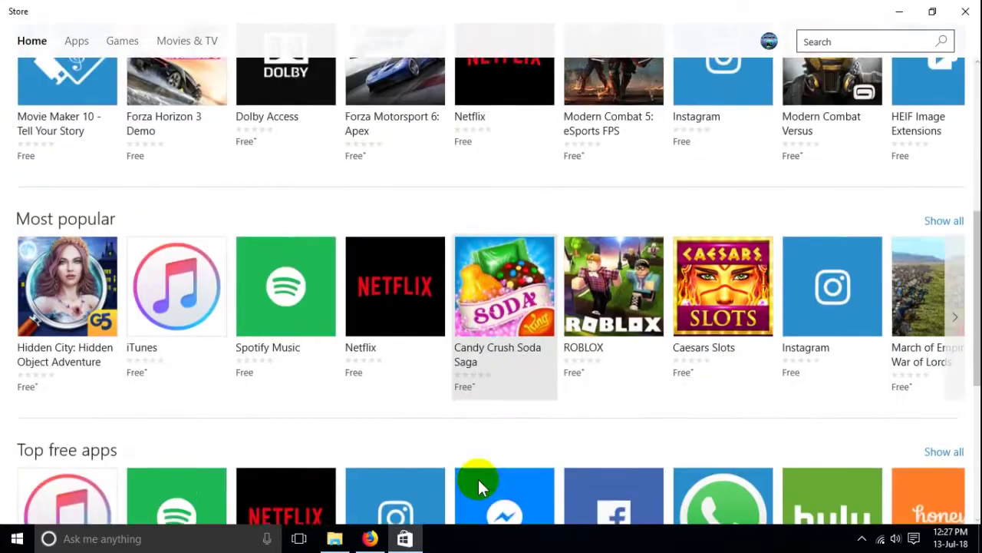
{"action": "scroll", "coordinate": [478, 479], "scroll_direction": "down", "scroll_amount": 2}
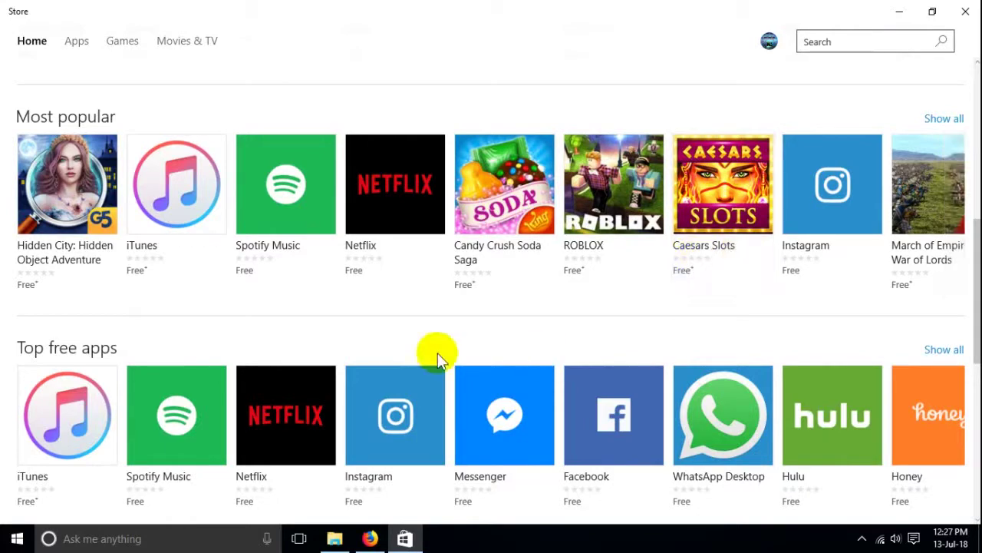
{"action": "scroll", "coordinate": [413, 350], "scroll_direction": "up", "scroll_amount": 3}
{"action": "scroll", "coordinate": [412, 350], "scroll_direction": "down", "scroll_amount": 3}
{"action": "scroll", "coordinate": [412, 350], "scroll_direction": "up", "scroll_amount": 1}
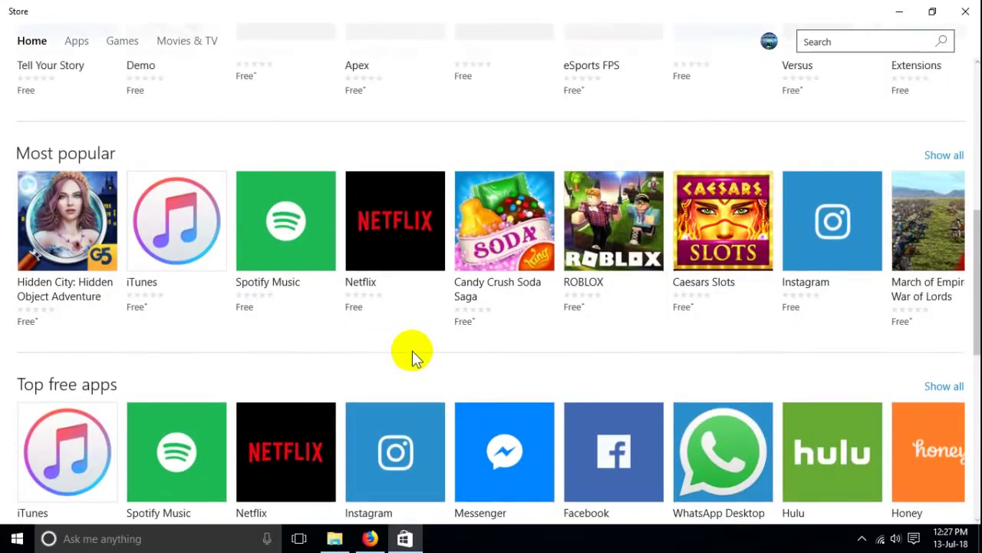
{"action": "scroll", "coordinate": [413, 354], "scroll_direction": "up", "scroll_amount": 3}
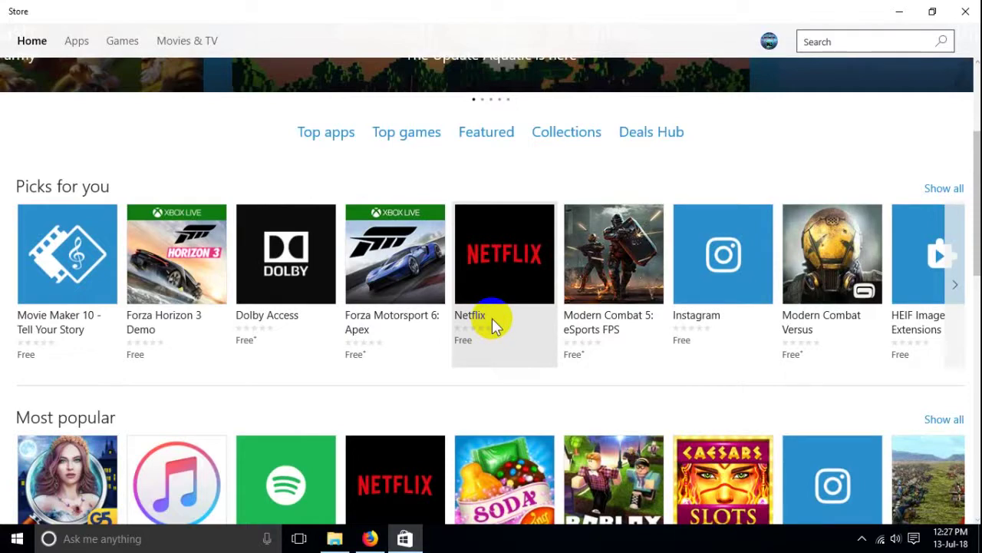
{"action": "scroll", "coordinate": [492, 318], "scroll_direction": "down", "scroll_amount": 3}
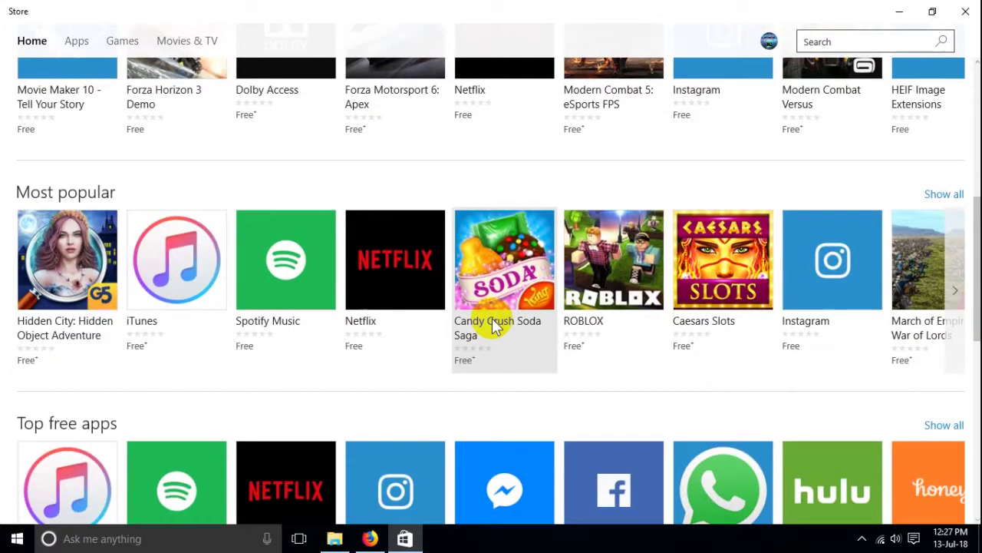
{"action": "scroll", "coordinate": [494, 324], "scroll_direction": "down", "scroll_amount": 1}
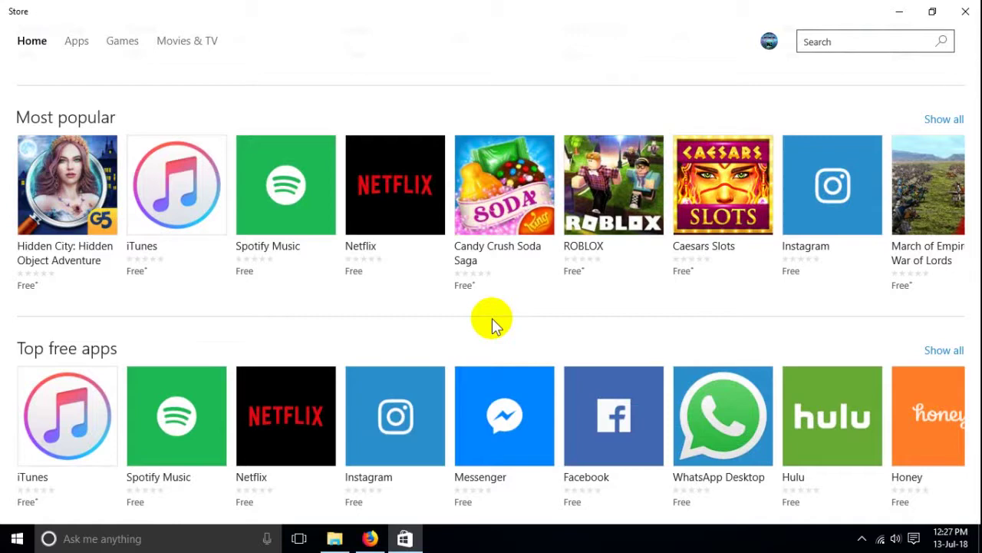
{"action": "scroll", "coordinate": [492, 317], "scroll_direction": "down", "scroll_amount": 2}
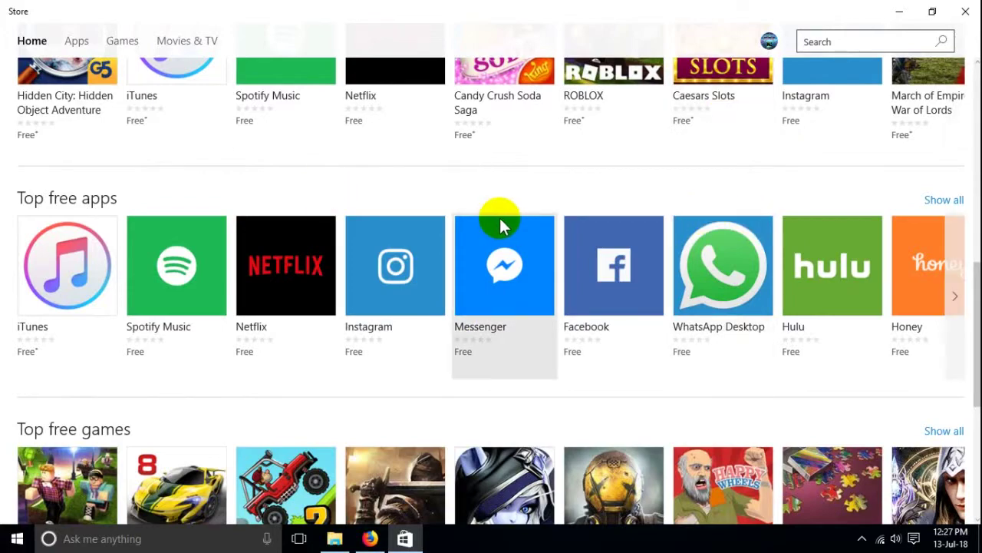
{"action": "scroll", "coordinate": [500, 219], "scroll_direction": "up", "scroll_amount": 5}
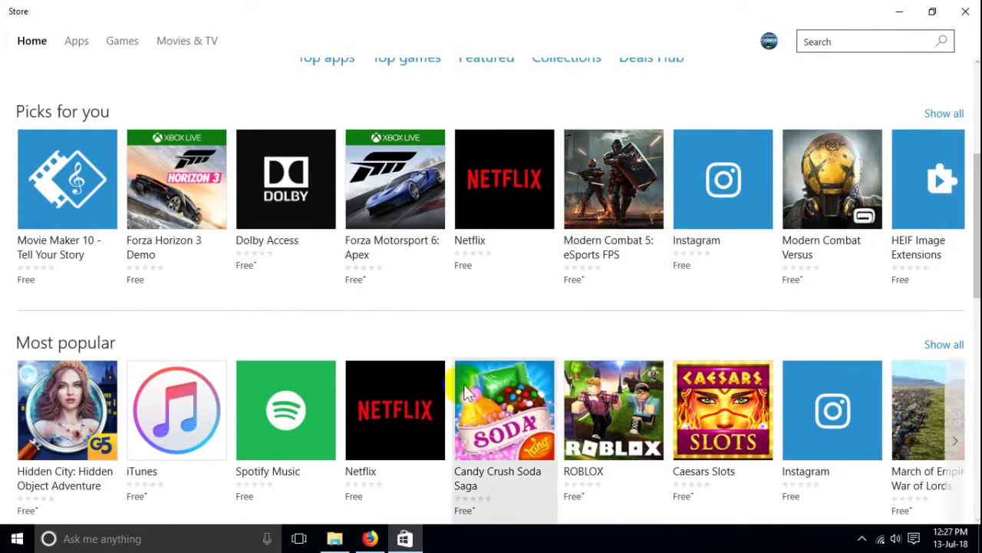
{"action": "scroll", "coordinate": [495, 436], "scroll_direction": "down", "scroll_amount": 4}
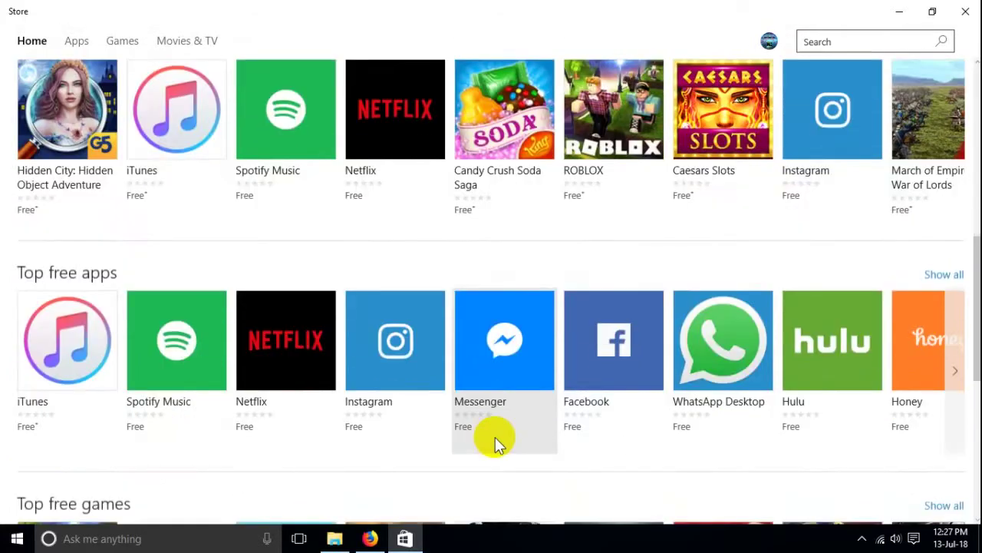
{"action": "scroll", "coordinate": [495, 436], "scroll_direction": "down", "scroll_amount": 3}
{"action": "left_click", "coordinate": [495, 437]}
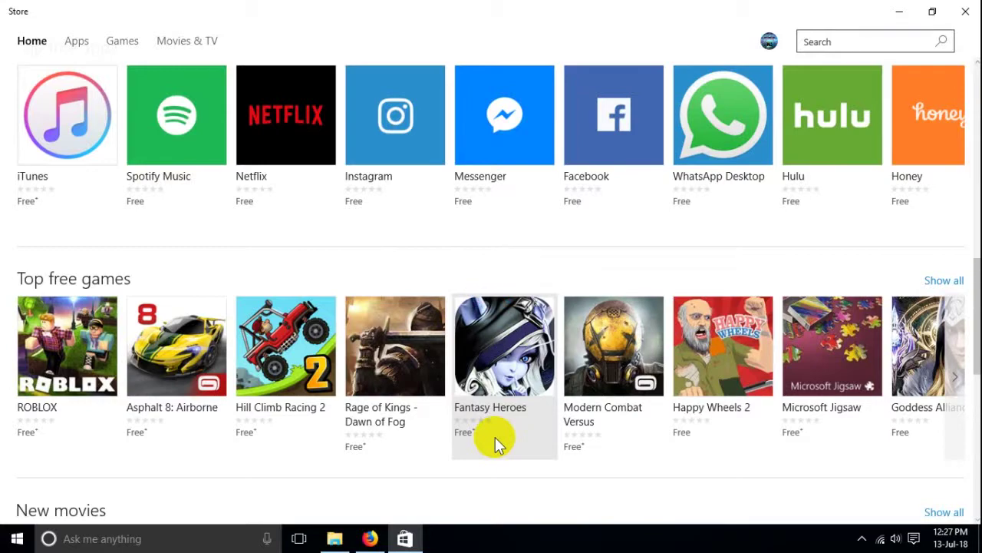
{"action": "scroll", "coordinate": [495, 436], "scroll_direction": "up", "scroll_amount": 1}
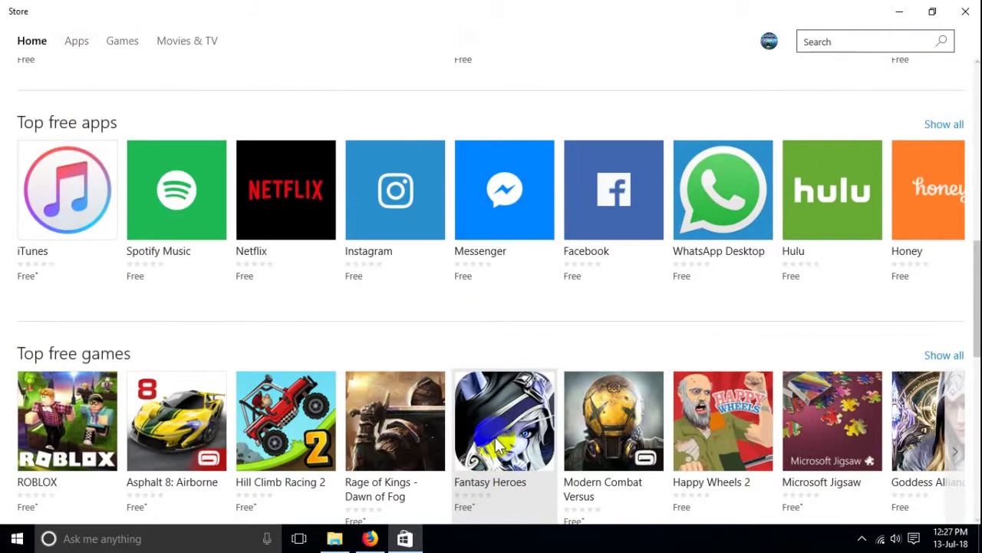
{"action": "scroll", "coordinate": [495, 437], "scroll_direction": "up", "scroll_amount": 3}
{"action": "scroll", "coordinate": [495, 437], "scroll_direction": "up", "scroll_amount": 2}
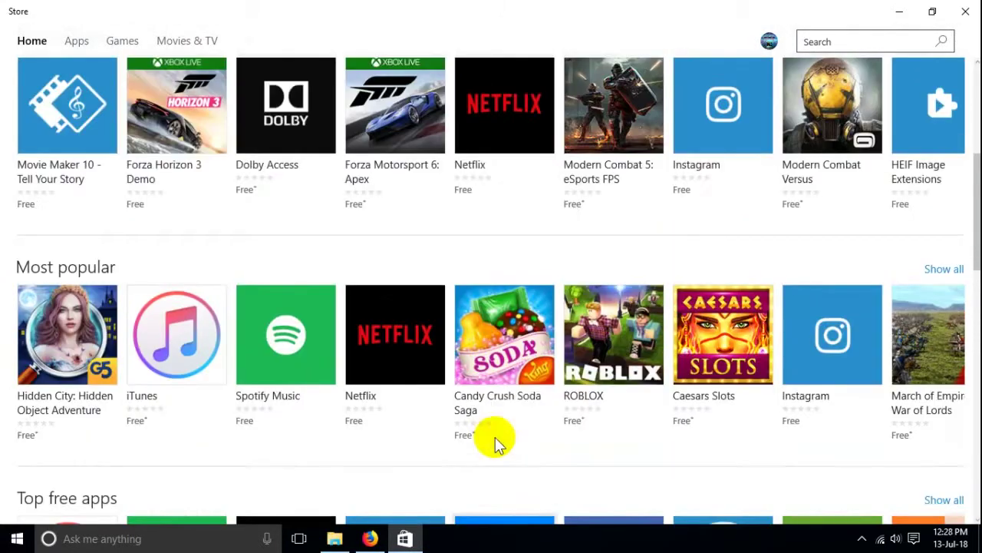
{"action": "scroll", "coordinate": [495, 436], "scroll_direction": "down", "scroll_amount": 3}
{"action": "scroll", "coordinate": [495, 437], "scroll_direction": "up", "scroll_amount": 2}
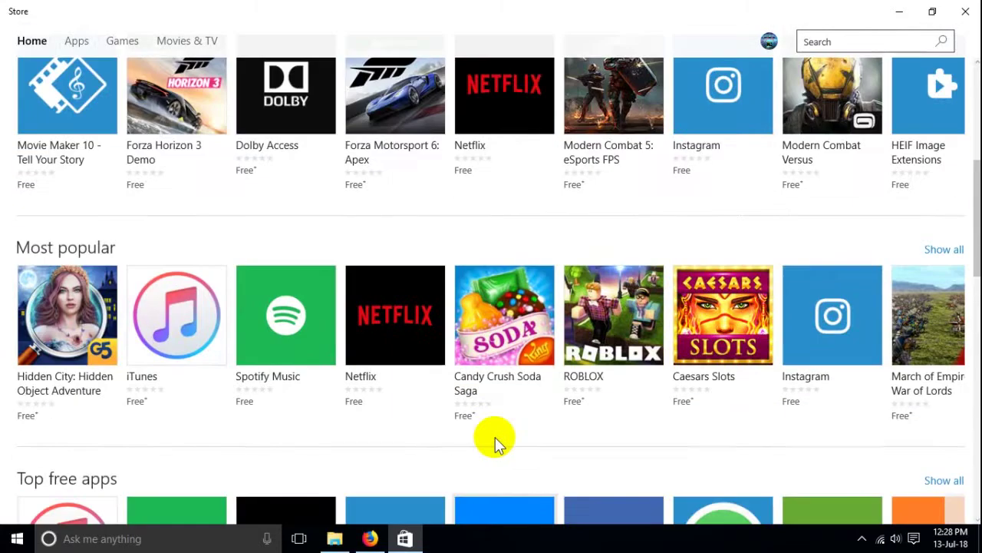
{"action": "scroll", "coordinate": [495, 437], "scroll_direction": "up", "scroll_amount": 3}
{"action": "scroll", "coordinate": [495, 437], "scroll_direction": "down", "scroll_amount": 4}
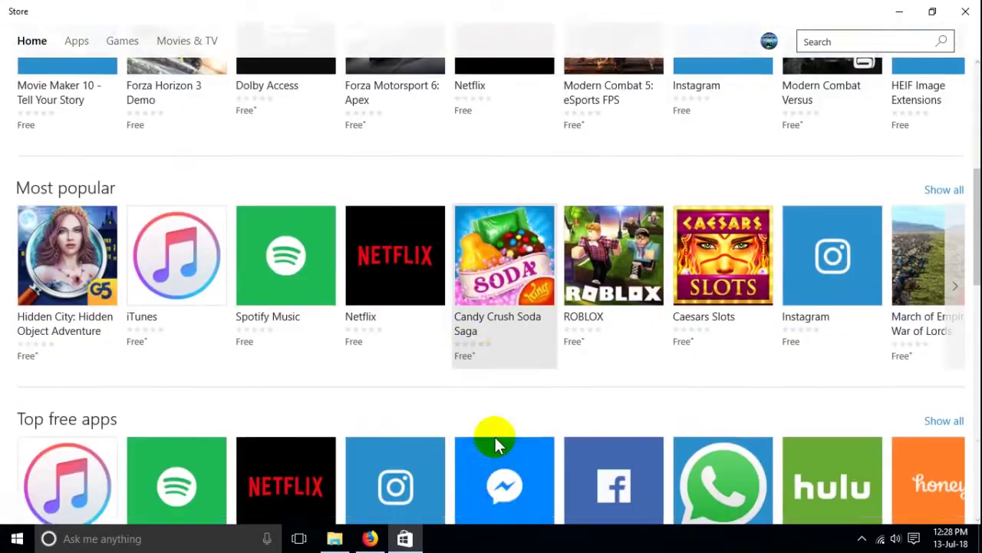
{"action": "scroll", "coordinate": [495, 437], "scroll_direction": "down", "scroll_amount": 5}
{"action": "scroll", "coordinate": [495, 437], "scroll_direction": "up", "scroll_amount": 1}
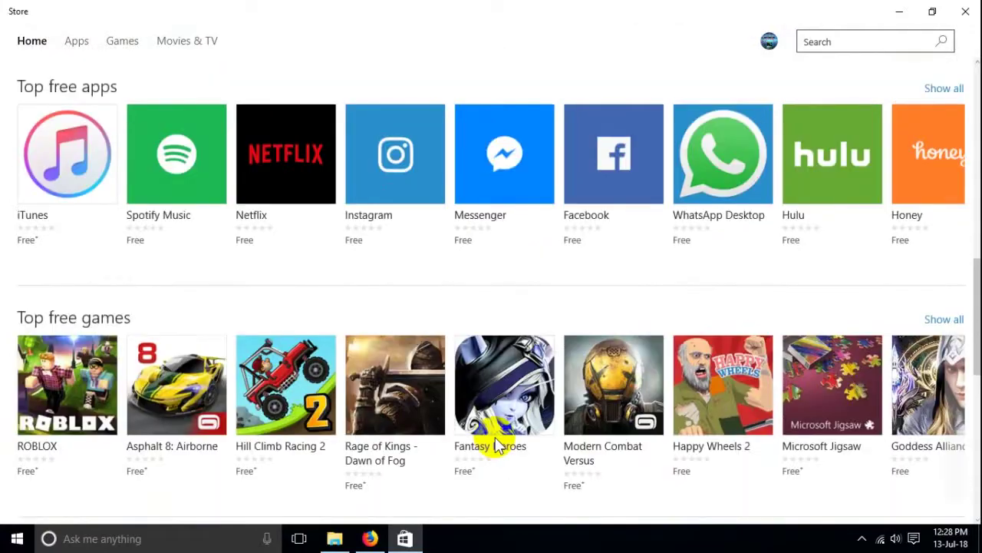
{"action": "scroll", "coordinate": [495, 438], "scroll_direction": "up", "scroll_amount": 4}
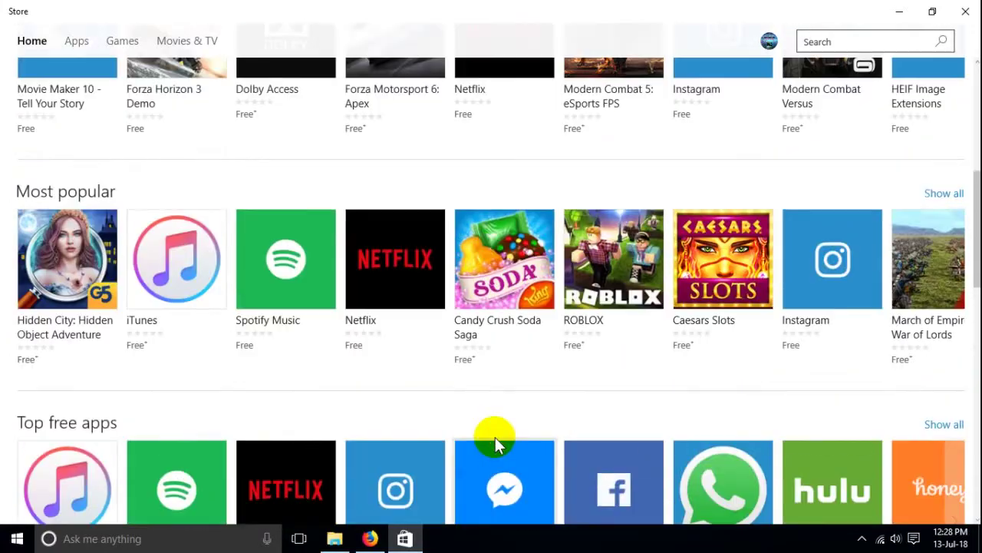
{"action": "left_click", "coordinate": [502, 329]}
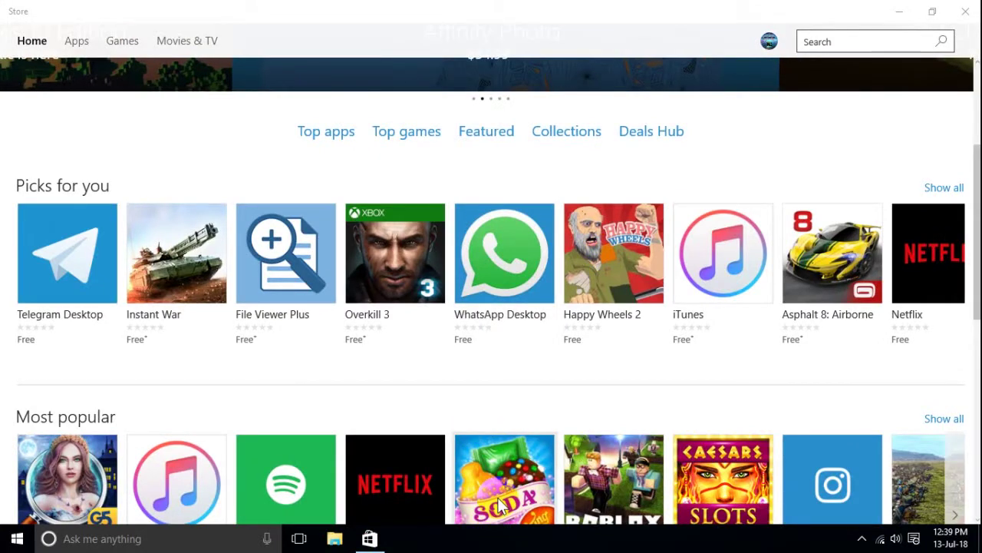
Try to open an item from the Store's Most popular section and dismiss the GOM Recorder advertisement
{"action": "scroll", "coordinate": [498, 506], "scroll_direction": "down", "scroll_amount": 1}
{"action": "left_click", "coordinate": [488, 422]}
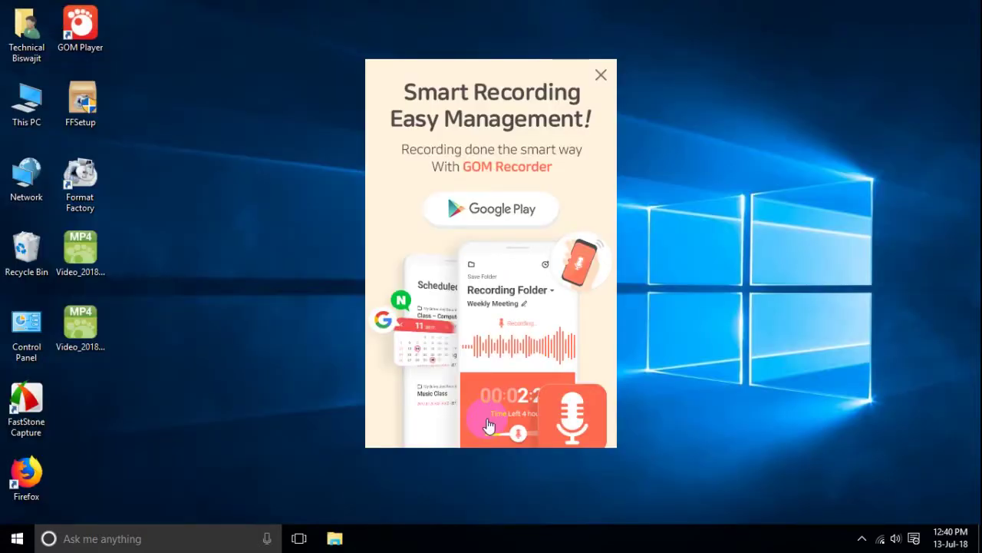
{"action": "left_click", "coordinate": [600, 76]}
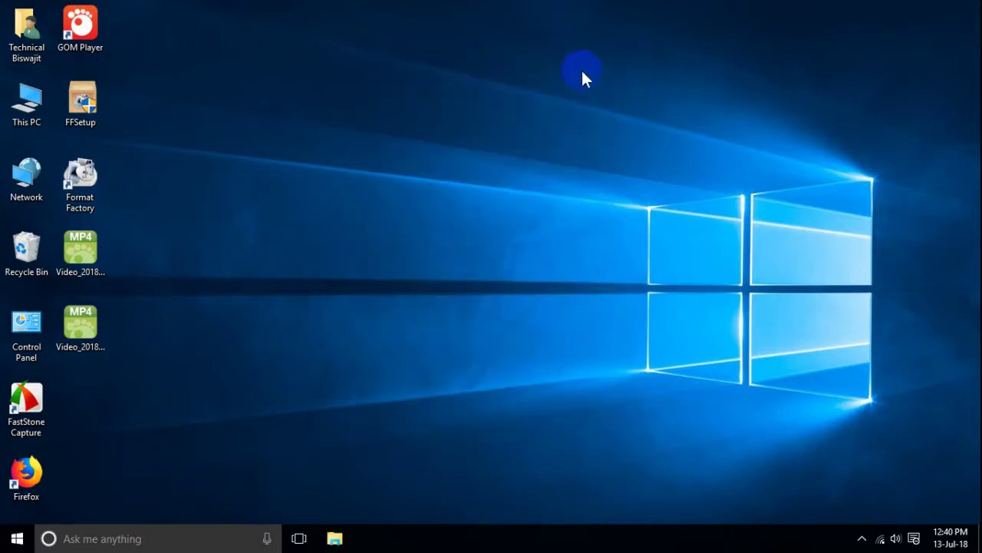
Search Windows for "store", reopen the Store app and maximize its window
{"action": "left_click", "coordinate": [77, 539]}
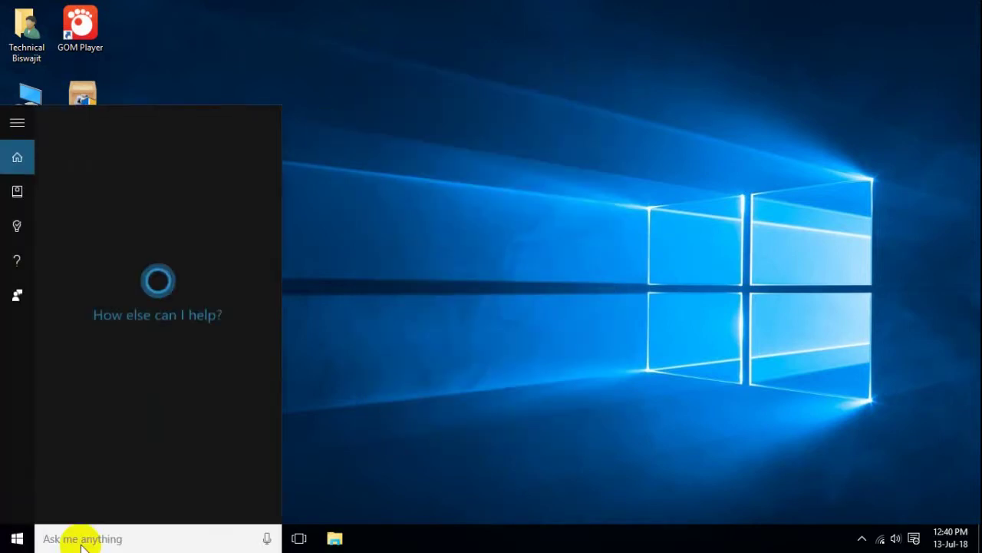
{"action": "type", "text": "store"}
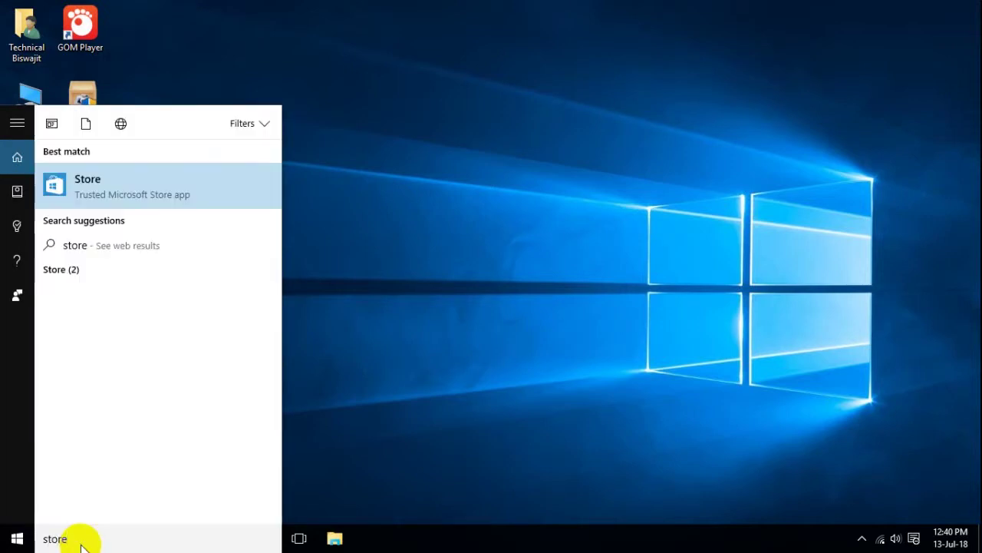
{"action": "key", "text": "Return"}
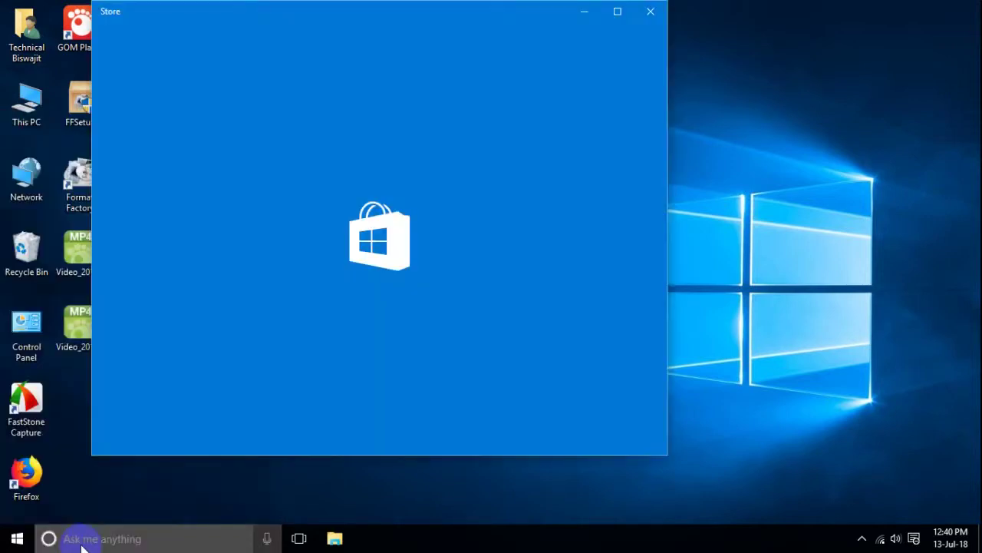
{"action": "left_click", "coordinate": [617, 12]}
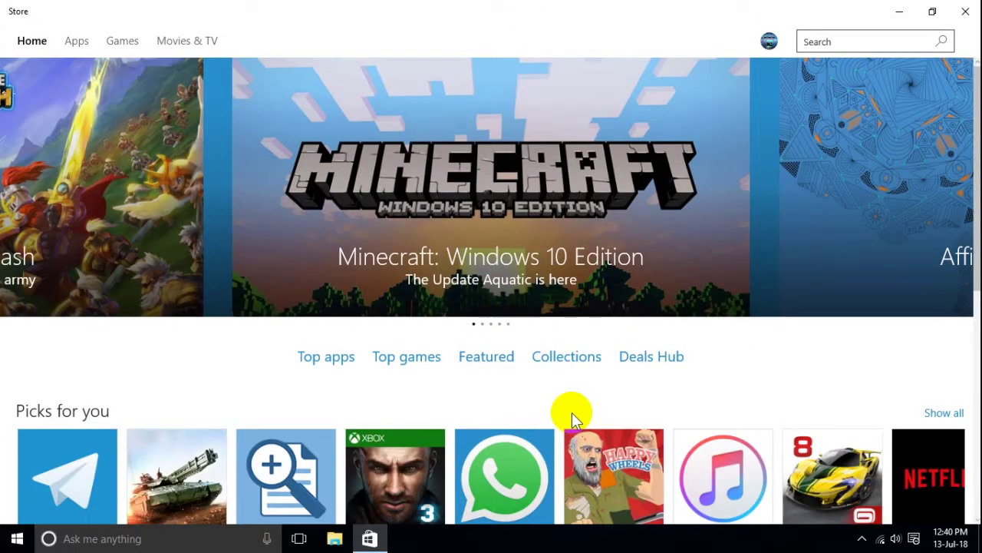
Try to open the Candy Crush Soda Saga page from the Most popular section
{"action": "scroll", "coordinate": [572, 412], "scroll_direction": "down", "scroll_amount": 1}
{"action": "scroll", "coordinate": [571, 412], "scroll_direction": "down", "scroll_amount": 3}
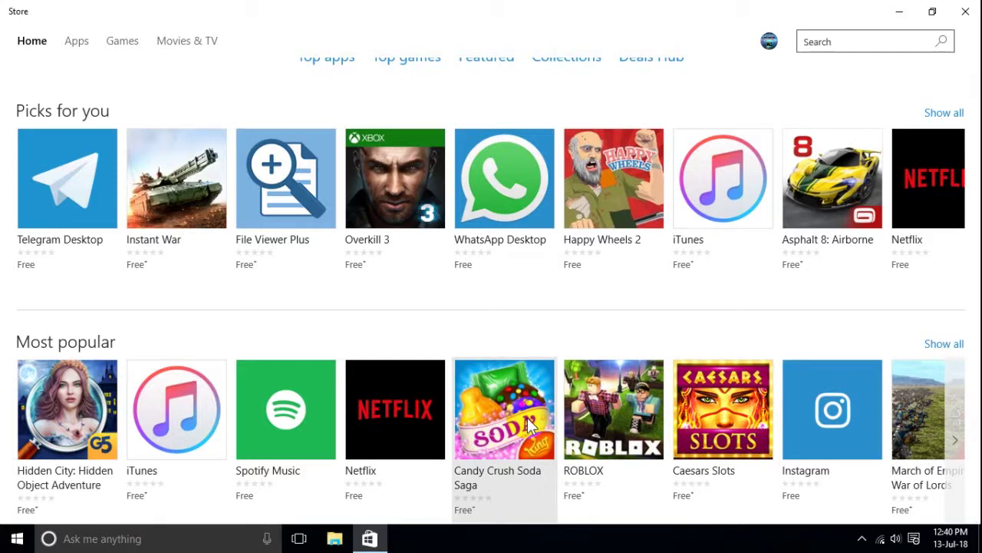
{"action": "left_click", "coordinate": [527, 417]}
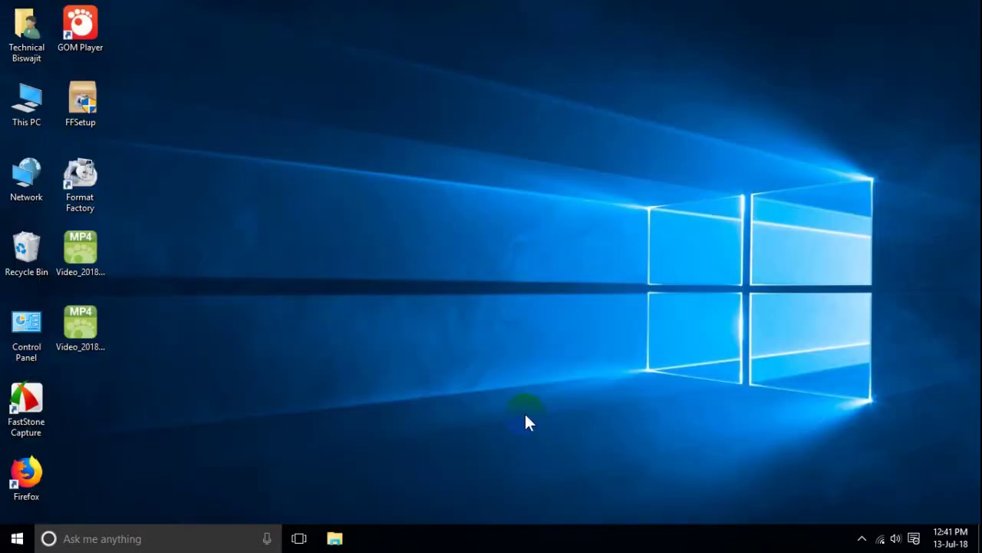
Relaunch the Store app by searching Windows for "store" and maximize its window
{"action": "left_click", "coordinate": [96, 536]}
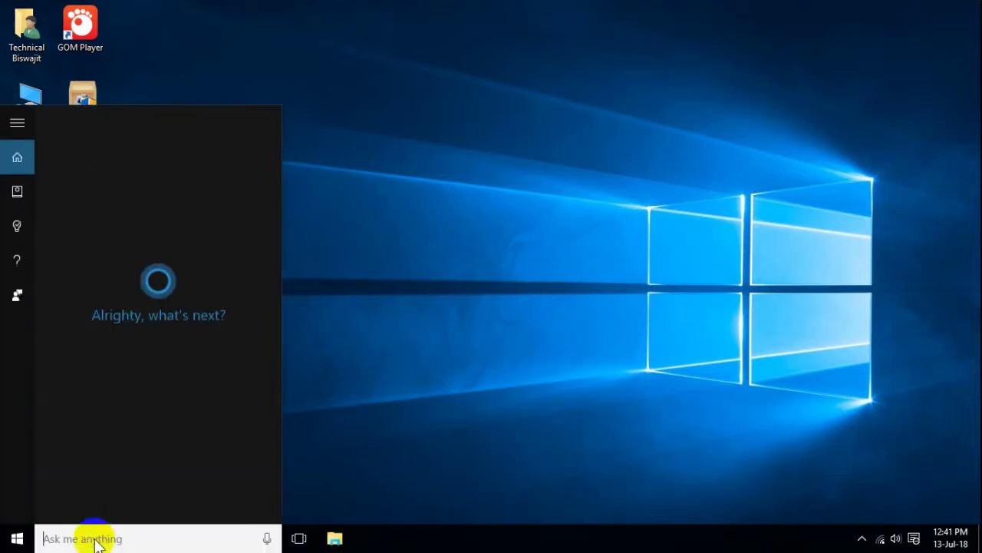
{"action": "type", "text": "s"}
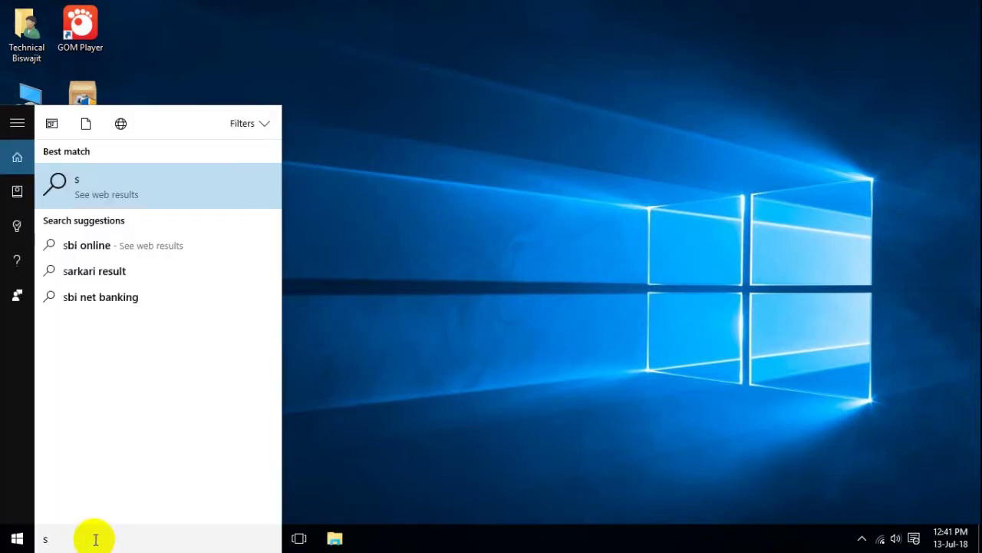
{"action": "type", "text": "tore"}
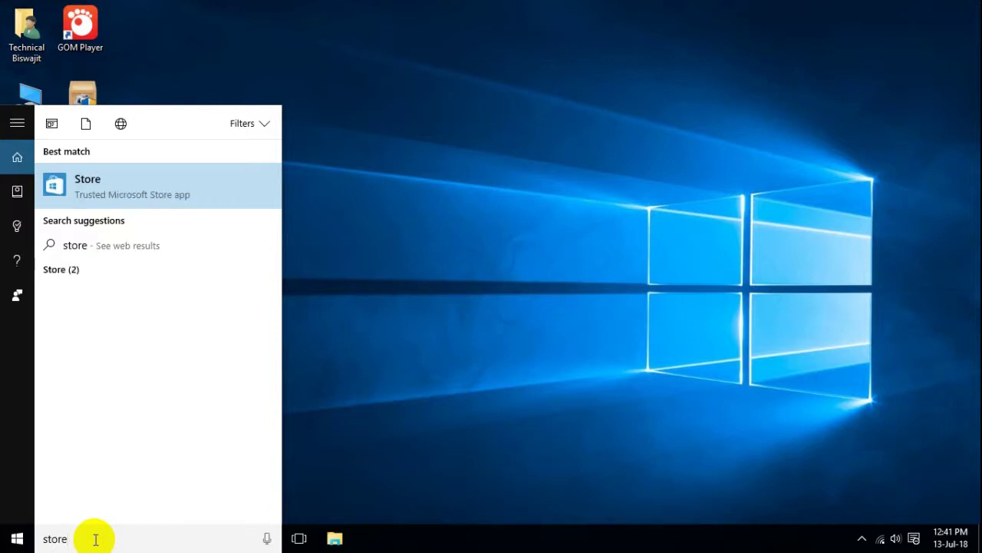
{"action": "key", "text": "Return"}
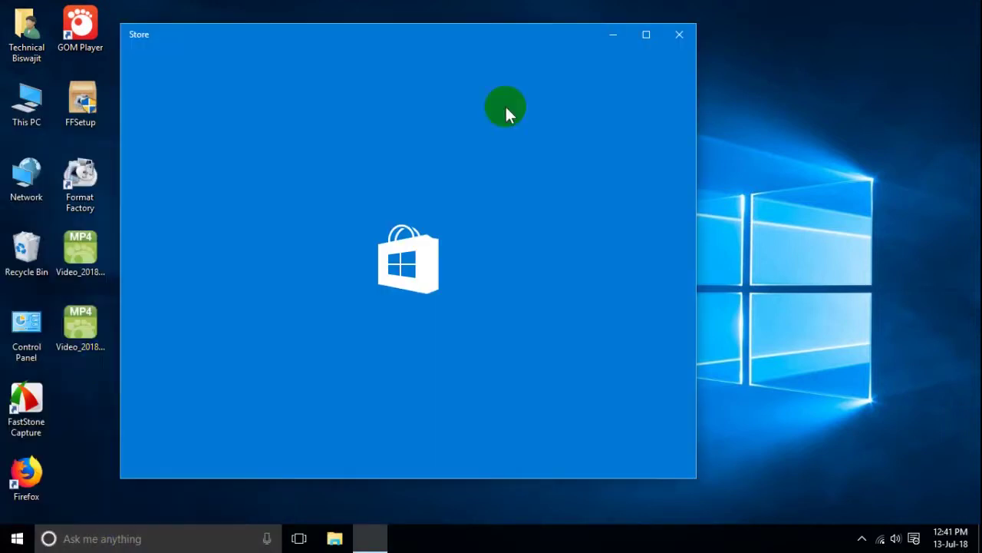
{"action": "left_click", "coordinate": [644, 36]}
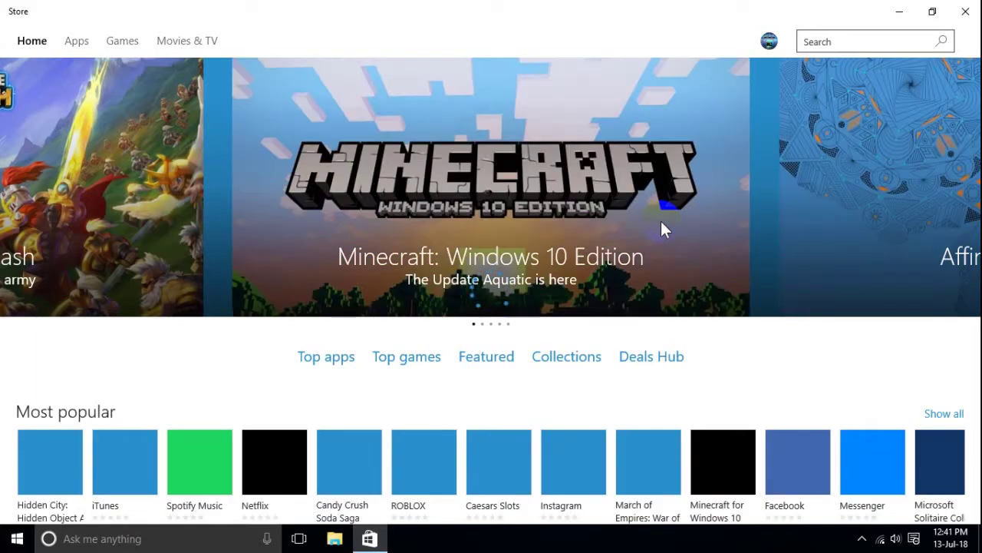
Try to open the WhatsApp Desktop page from Picks for you, then return to the Store home page
{"action": "scroll", "coordinate": [545, 383], "scroll_direction": "down", "scroll_amount": 3}
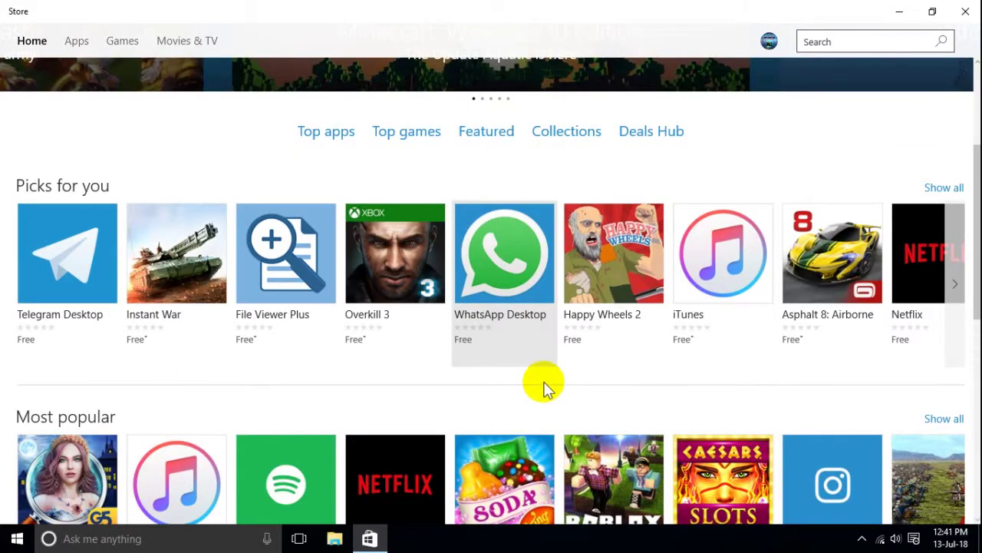
{"action": "left_click", "coordinate": [505, 343]}
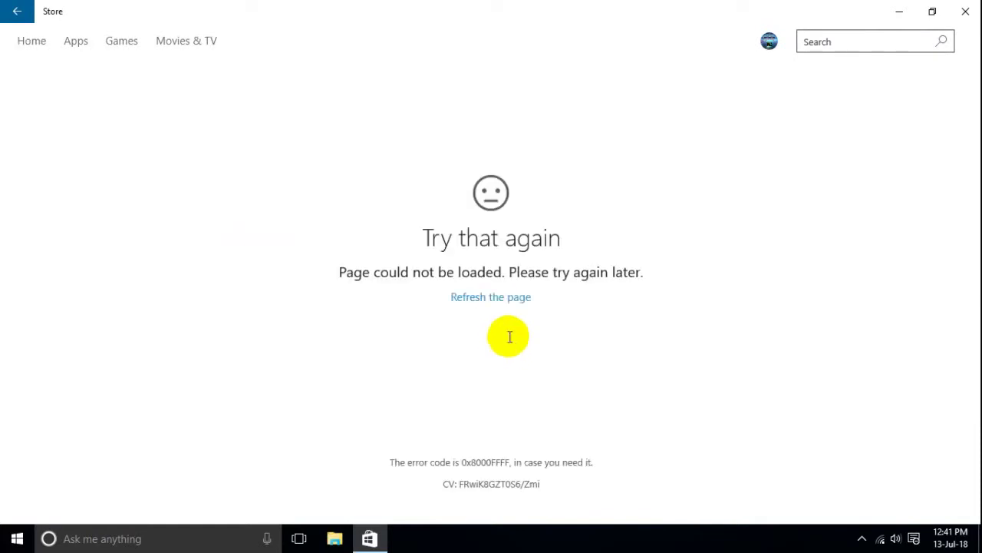
{"action": "left_click", "coordinate": [15, 11]}
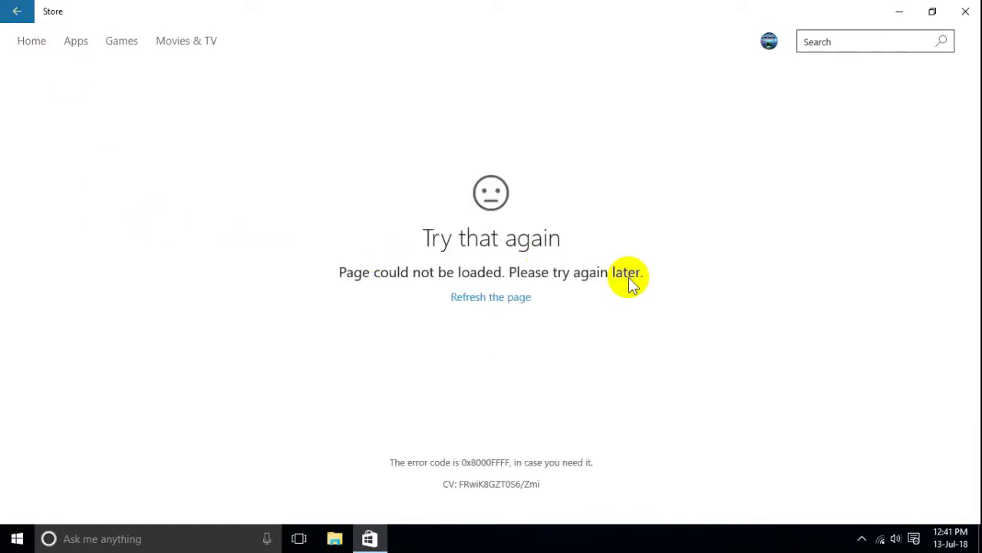
Open the Messenger page from the Top free apps section
{"action": "scroll", "coordinate": [706, 476], "scroll_direction": "down", "scroll_amount": 6}
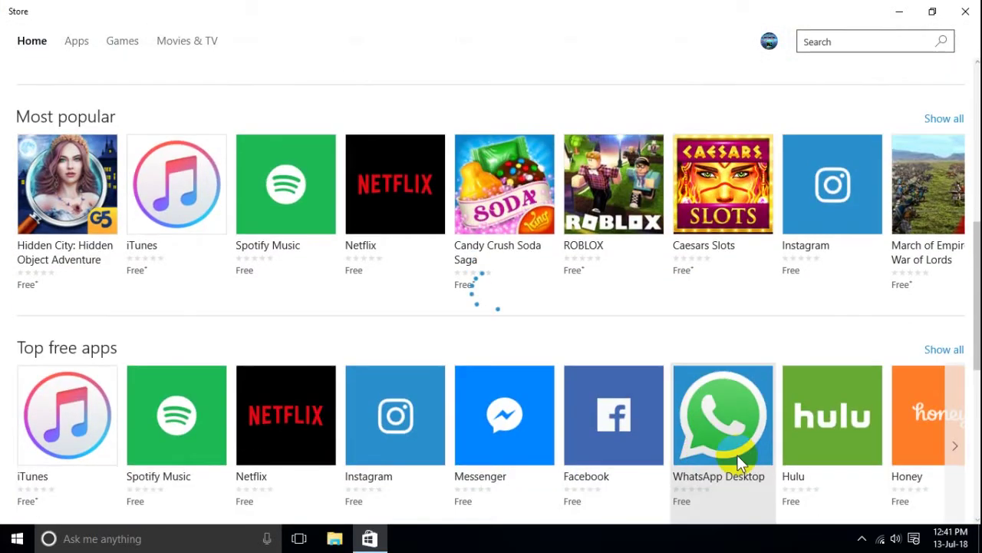
{"action": "left_click", "coordinate": [537, 453]}
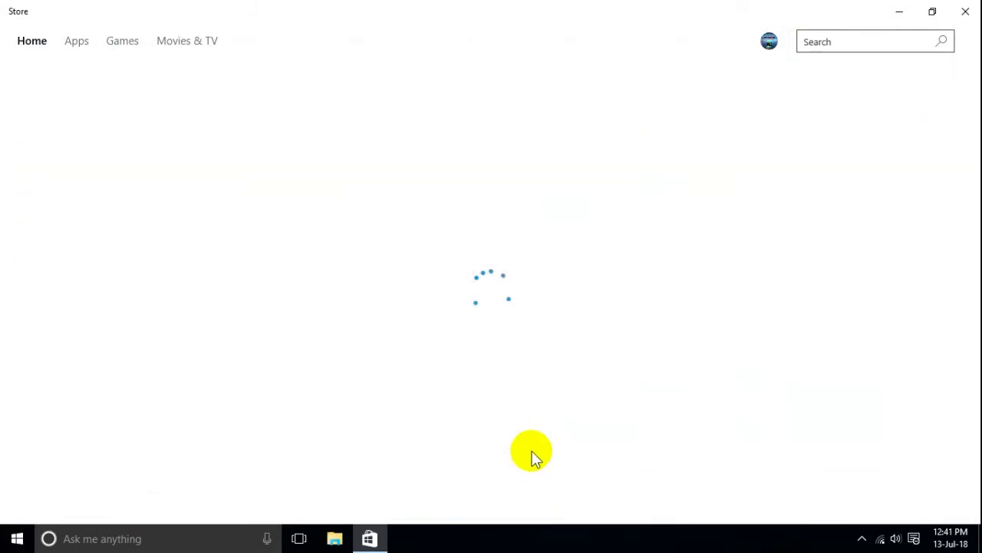